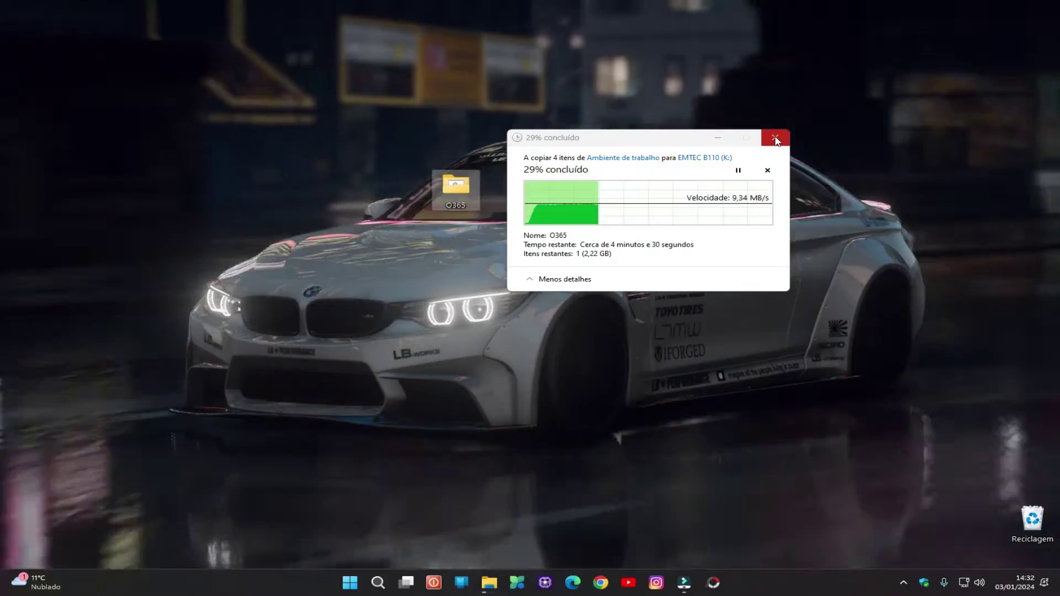
# Step: Cancel the running file copy and open the format settings for the EMTEC B110 (K:) drive
pyautogui.click(775, 137)
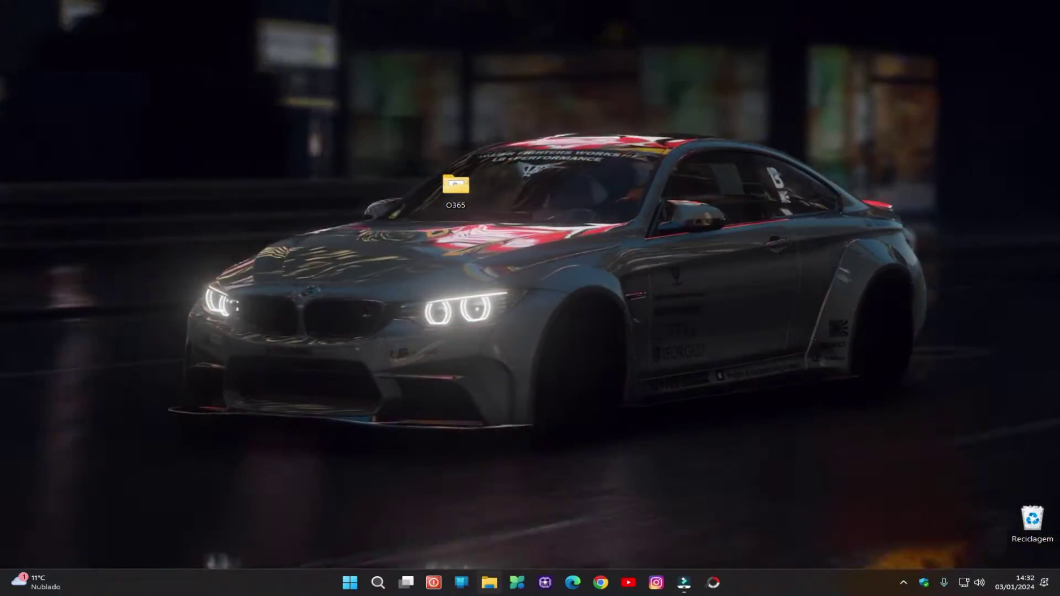
pyautogui.click(489, 582)
pyautogui.click(794, 210)
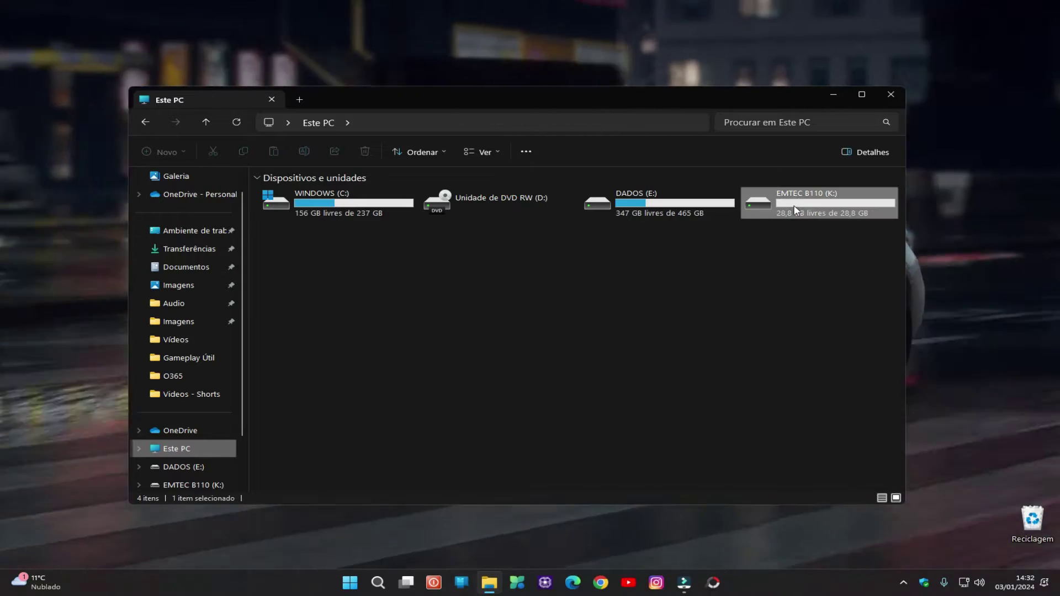
pyautogui.rightClick(796, 210)
pyautogui.click(837, 304)
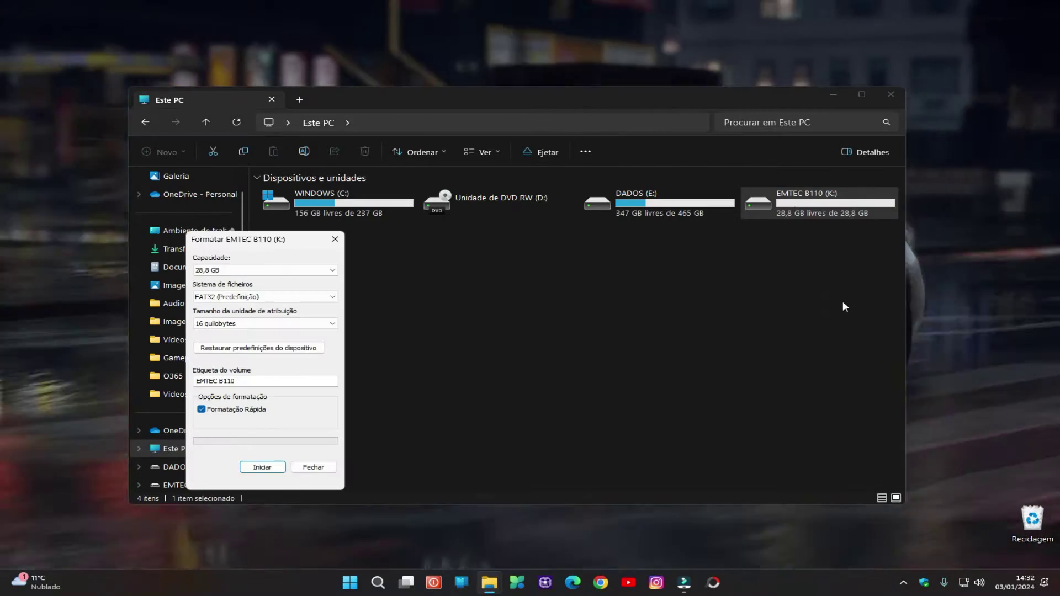
# Step: Quick-format the EMTEC B110 (K:) drive with the NTFS file system and close the format settings
pyautogui.moveTo(283, 248); pyautogui.dragTo(536, 229)
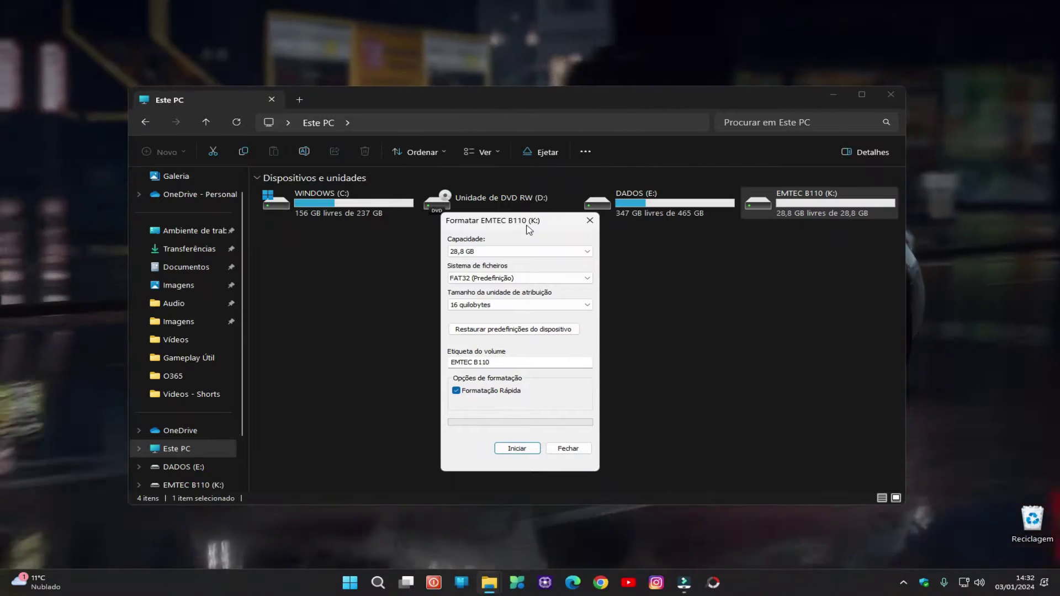
pyautogui.click(491, 278)
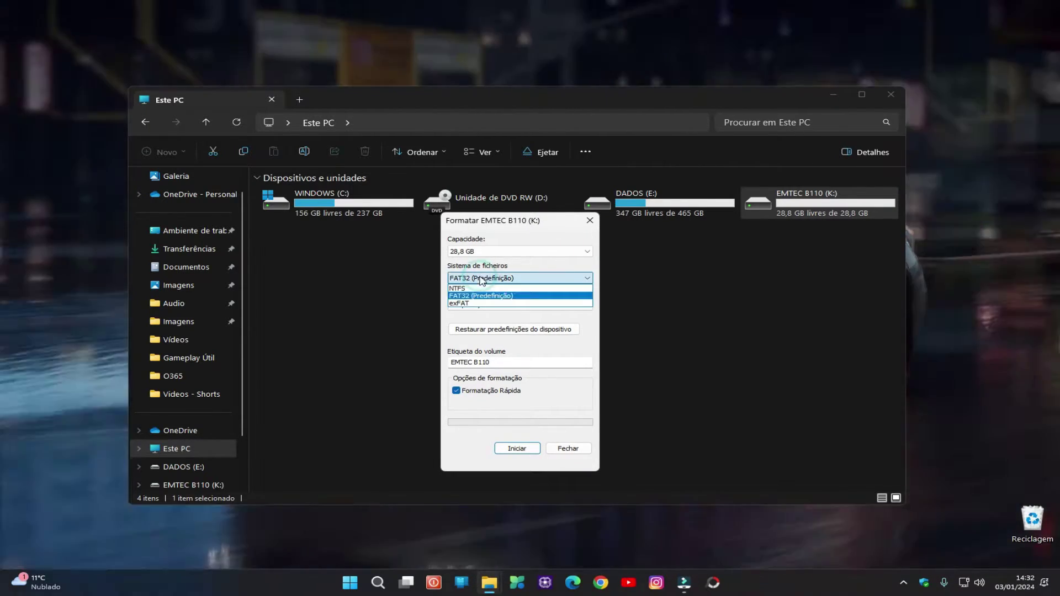
pyautogui.click(458, 289)
pyautogui.click(516, 449)
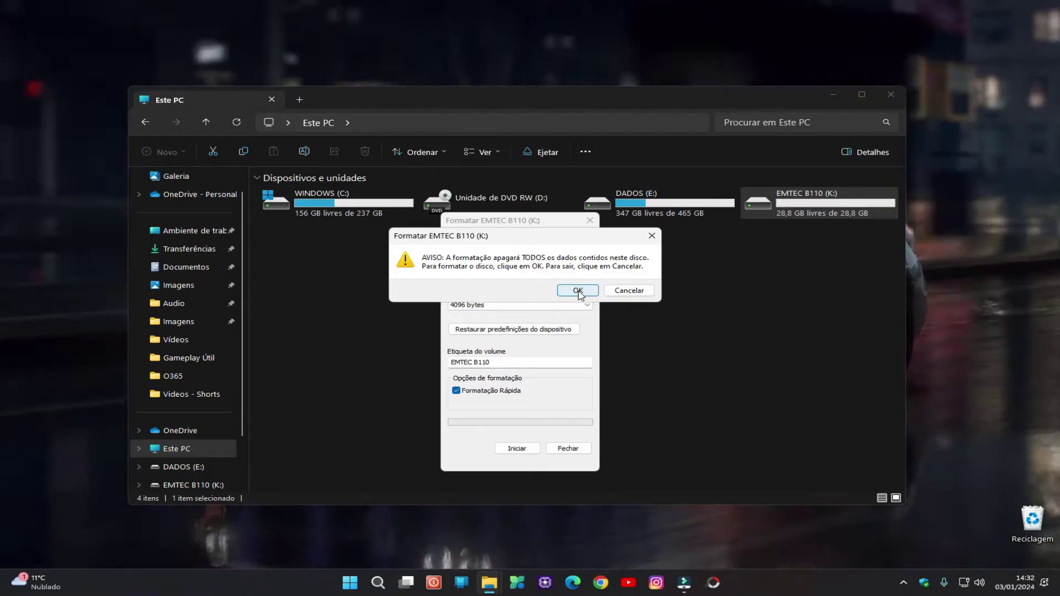
pyautogui.click(578, 291)
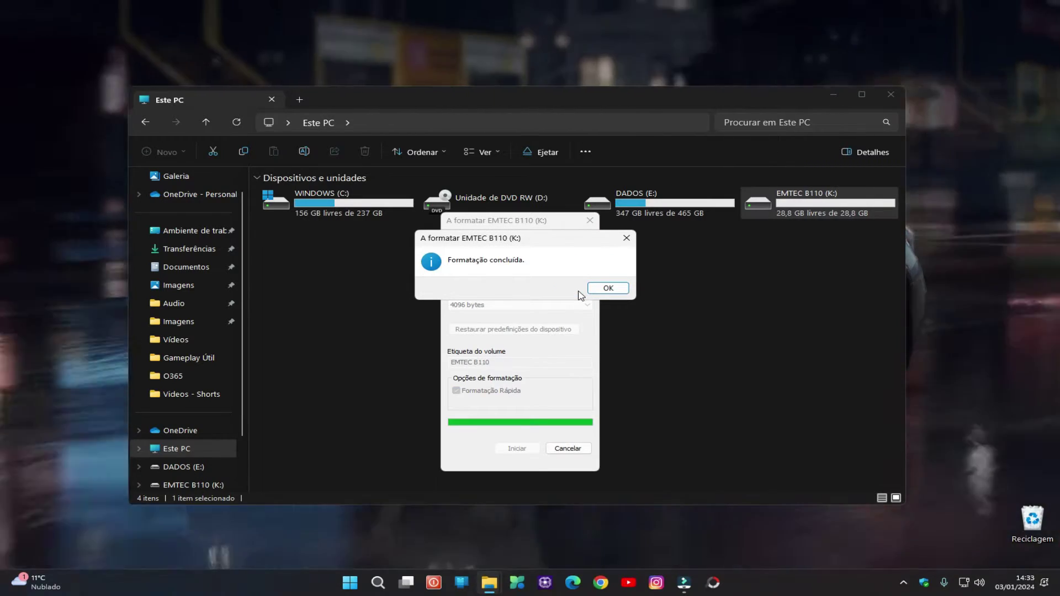
pyautogui.click(607, 289)
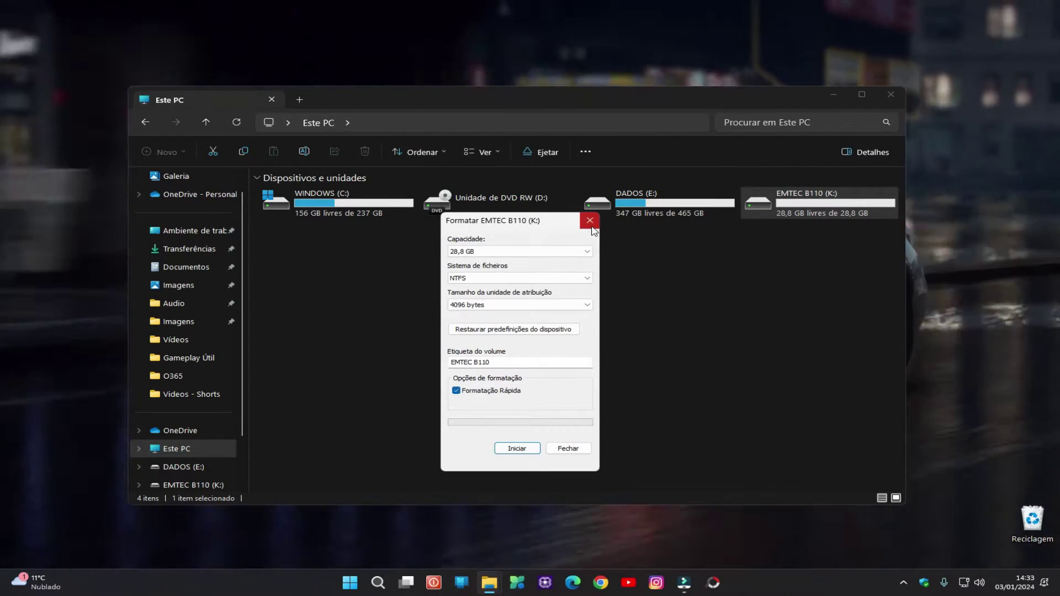
pyautogui.click(591, 222)
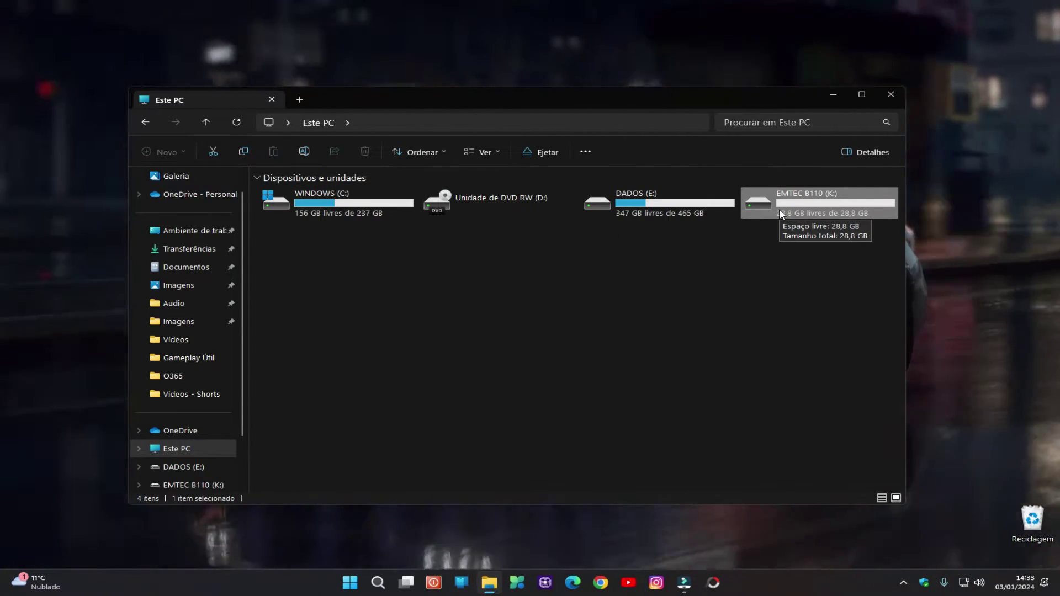
# Step: From the EMTEC B110 (K:) drive's hardware properties, set the removal policy of the USB DISK 3.0 device to Melhor desempenho
pyautogui.click(699, 296)
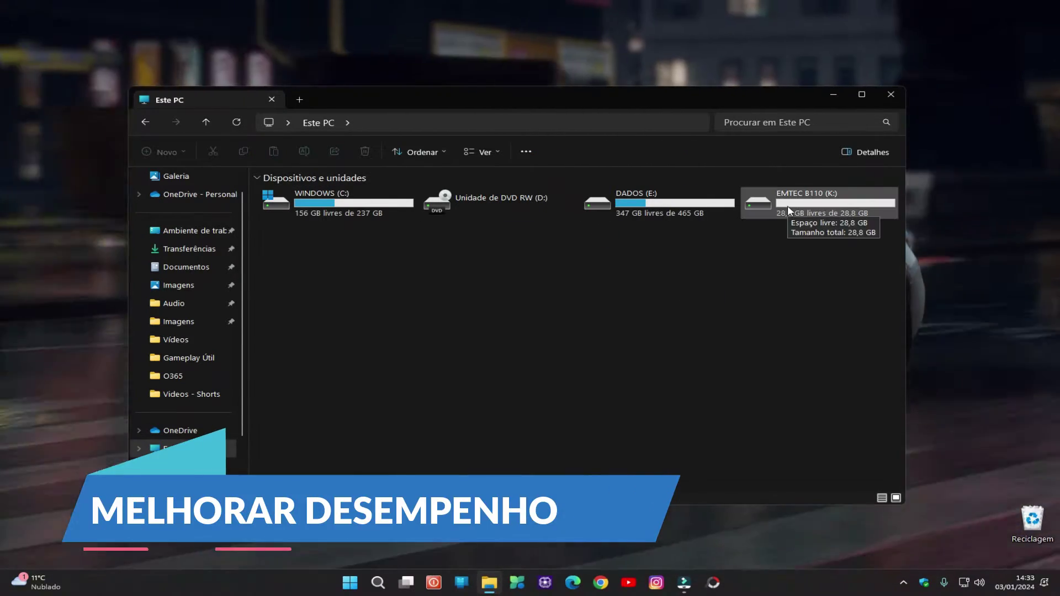
pyautogui.rightClick(787, 208)
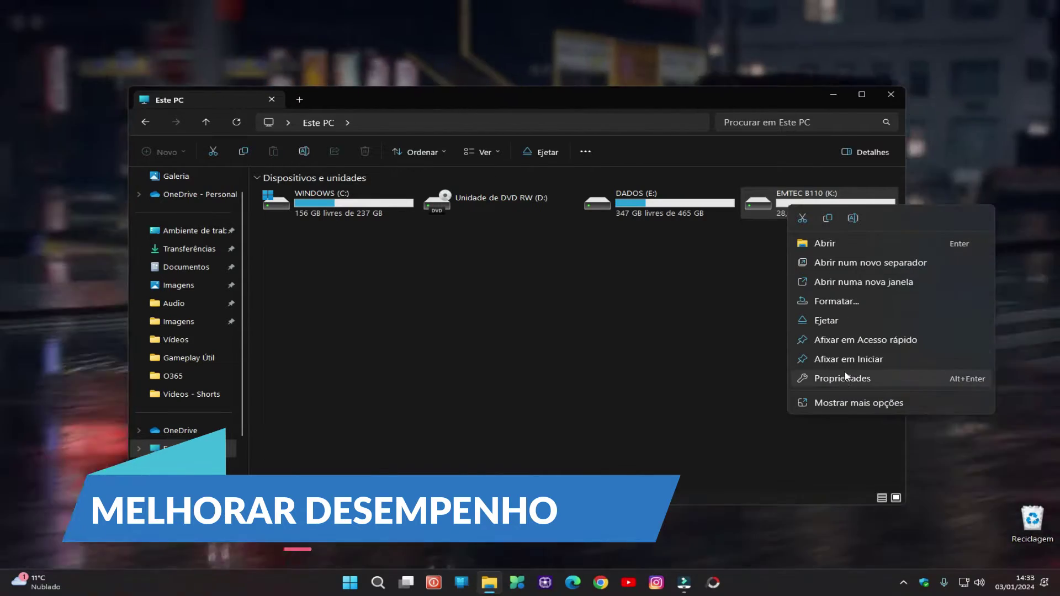
pyautogui.click(843, 379)
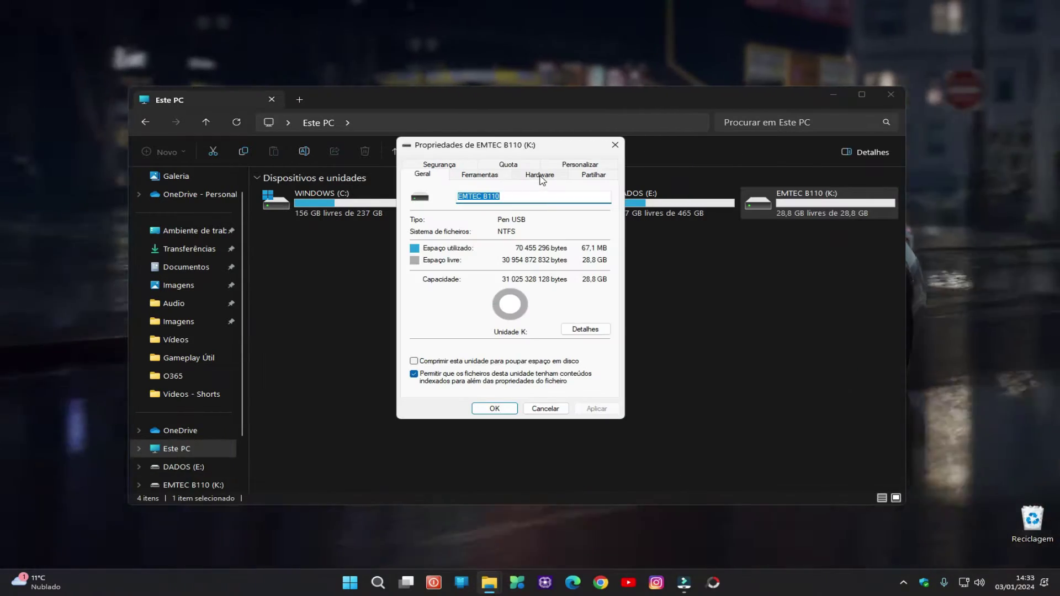
pyautogui.click(540, 175)
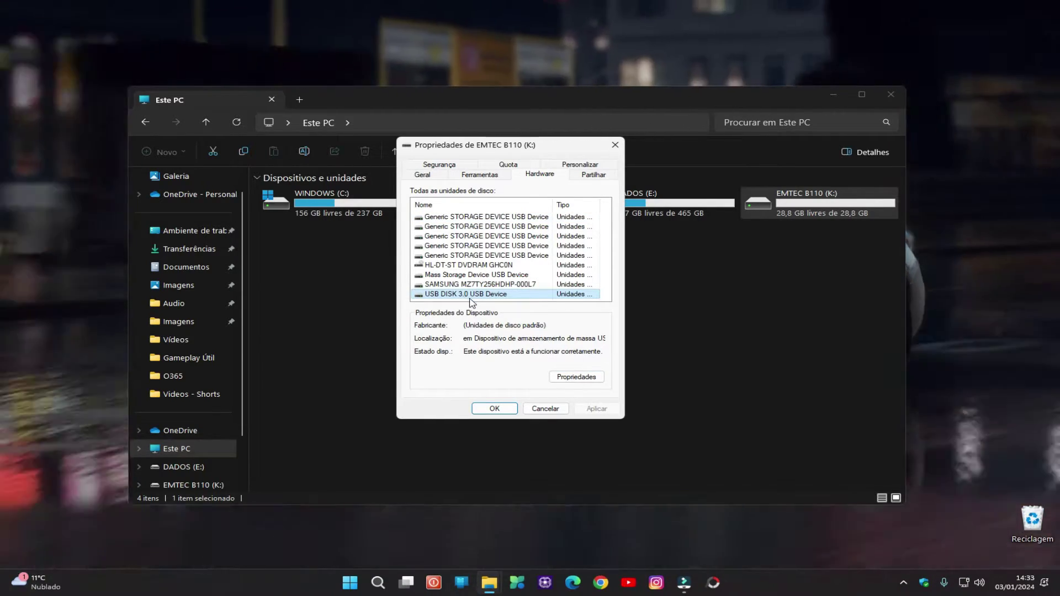
pyautogui.click(575, 378)
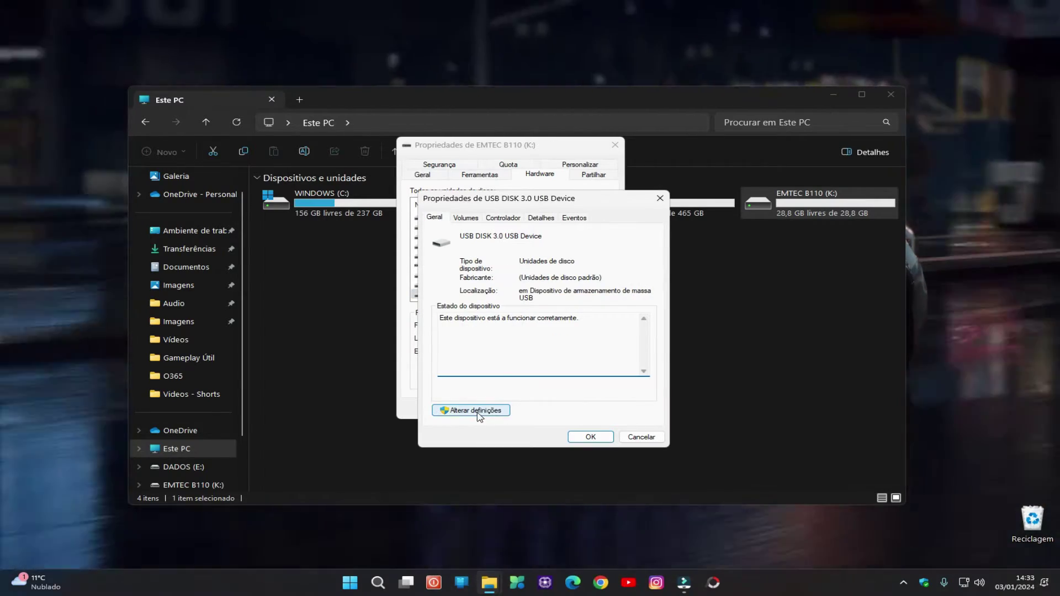
pyautogui.click(478, 411)
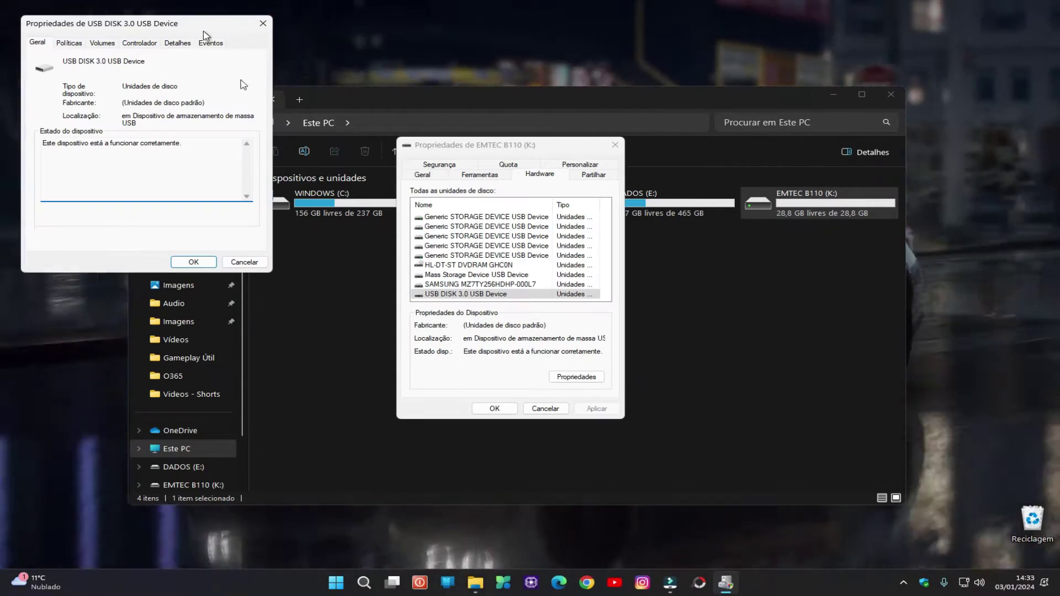
pyautogui.moveTo(205, 34); pyautogui.dragTo(327, 173)
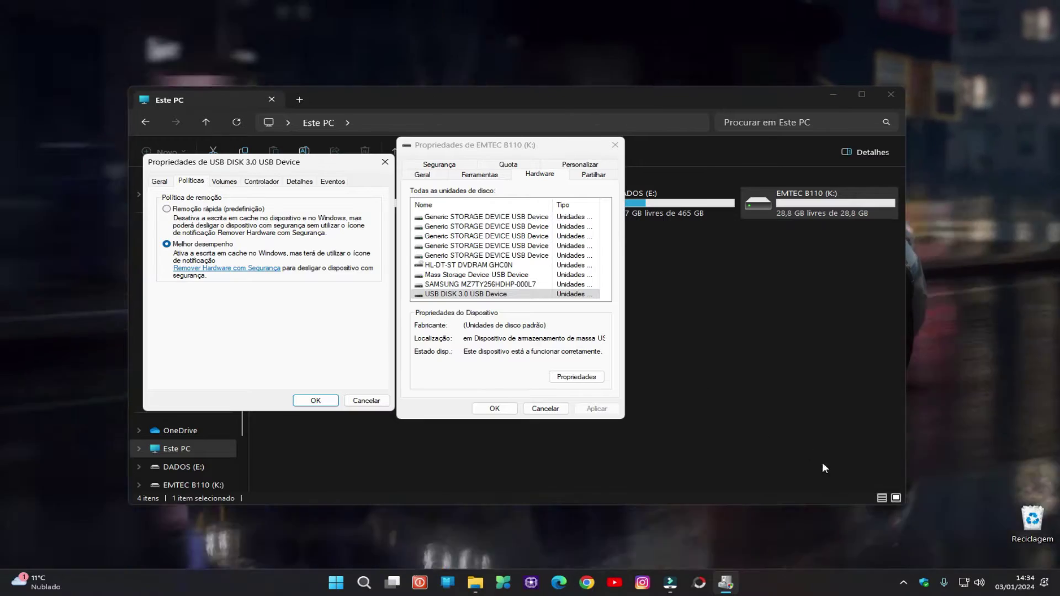
# Step: Examine the list of devices that can be safely ejected
pyautogui.click(905, 585)
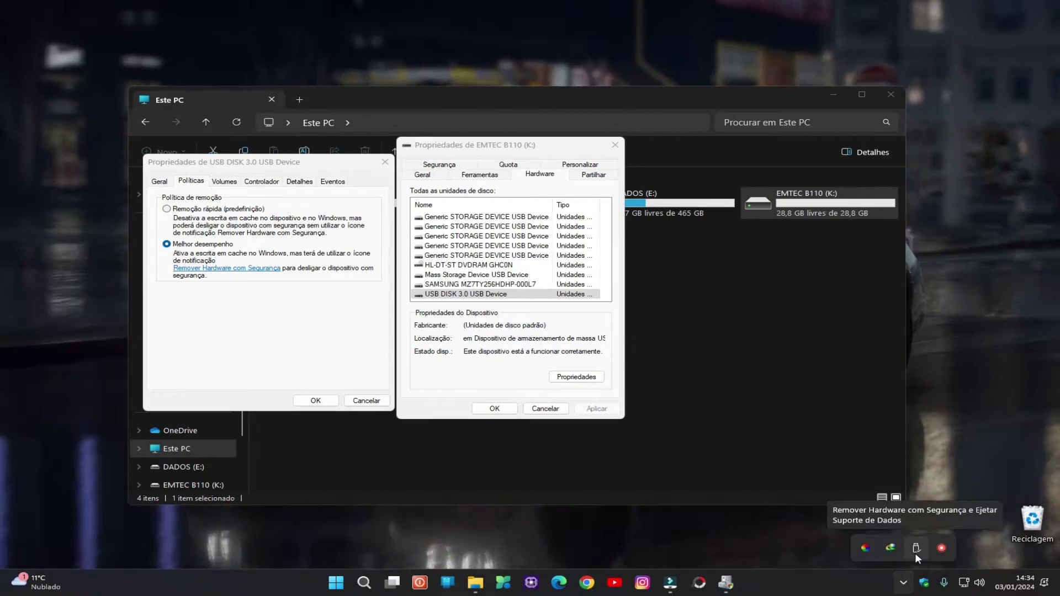
pyautogui.click(916, 552)
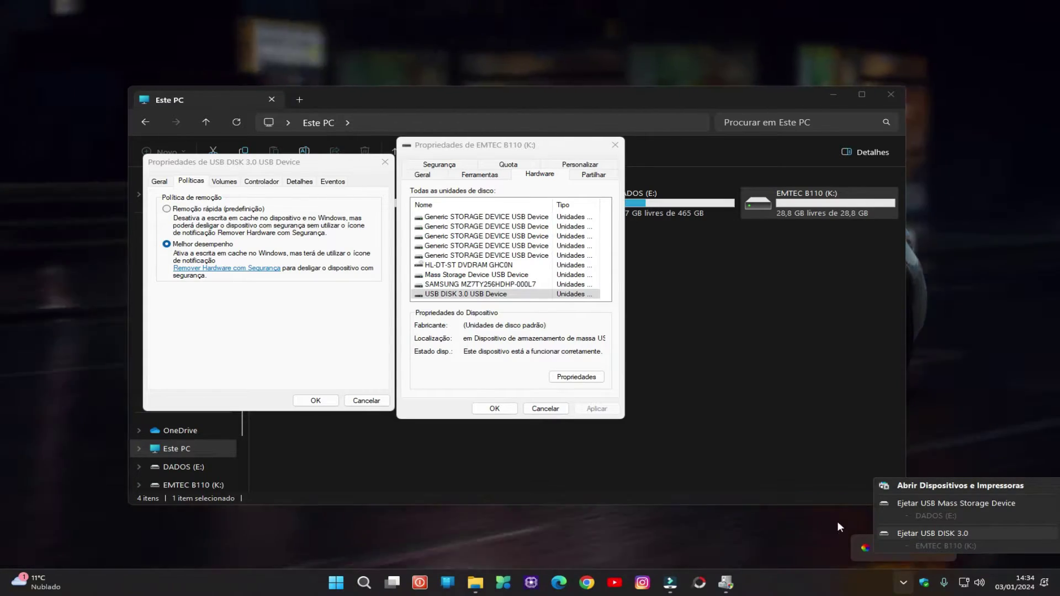
pyautogui.click(304, 362)
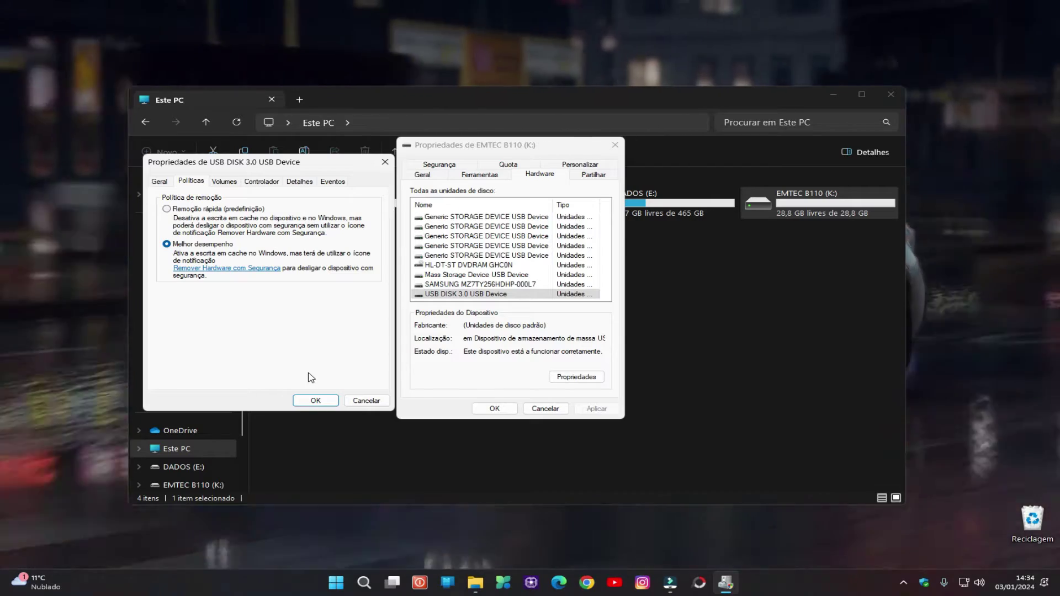
# Step: Confirm the USB device's removal policy and the drive's properties, and close the Este PC window
pyautogui.click(315, 401)
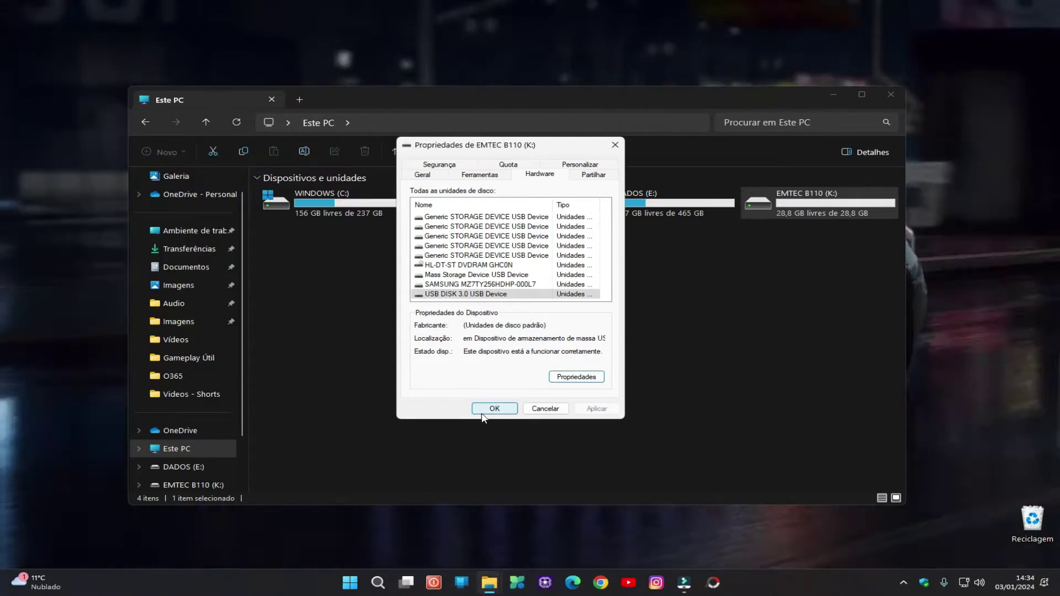
pyautogui.click(494, 409)
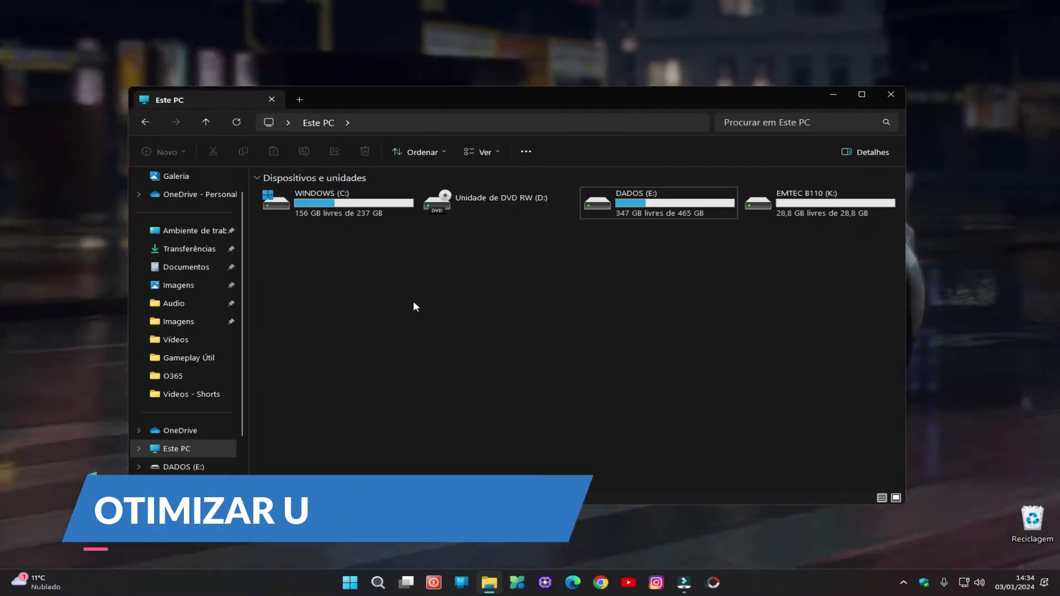
pyautogui.click(891, 94)
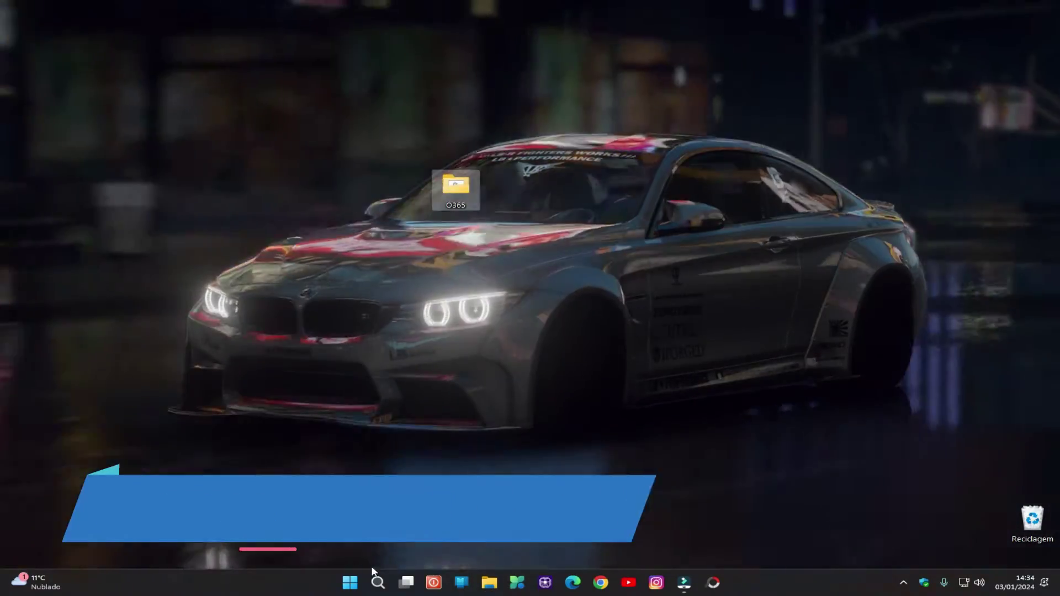
# Step: Open the Windows Serviços console and bring up the properties of the Otimizar unidades service
pyautogui.click(378, 583)
pyautogui.write('serviços')
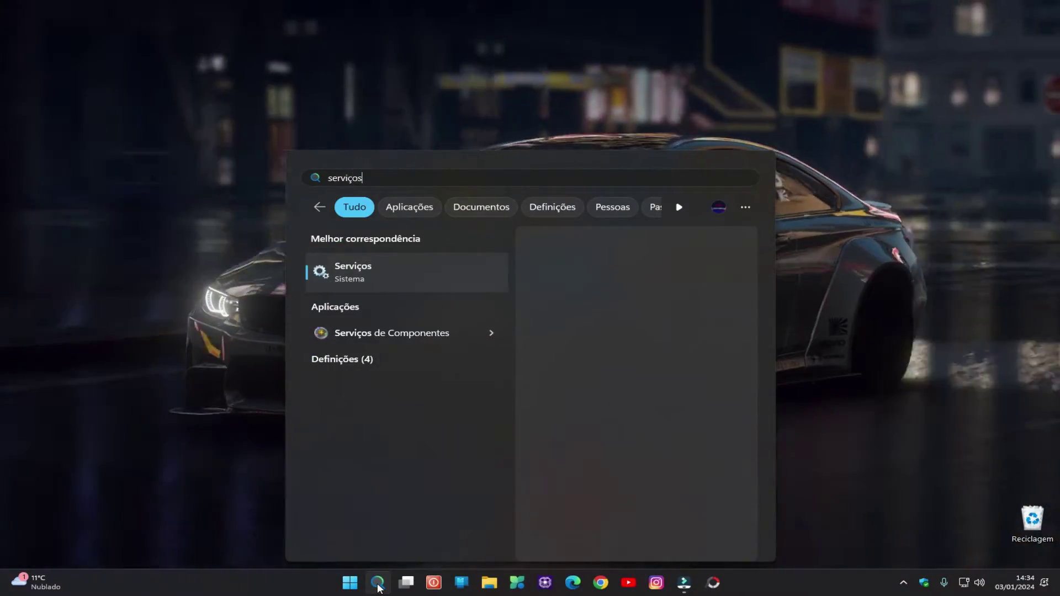
pyautogui.press('Return')
pyautogui.click(414, 200)
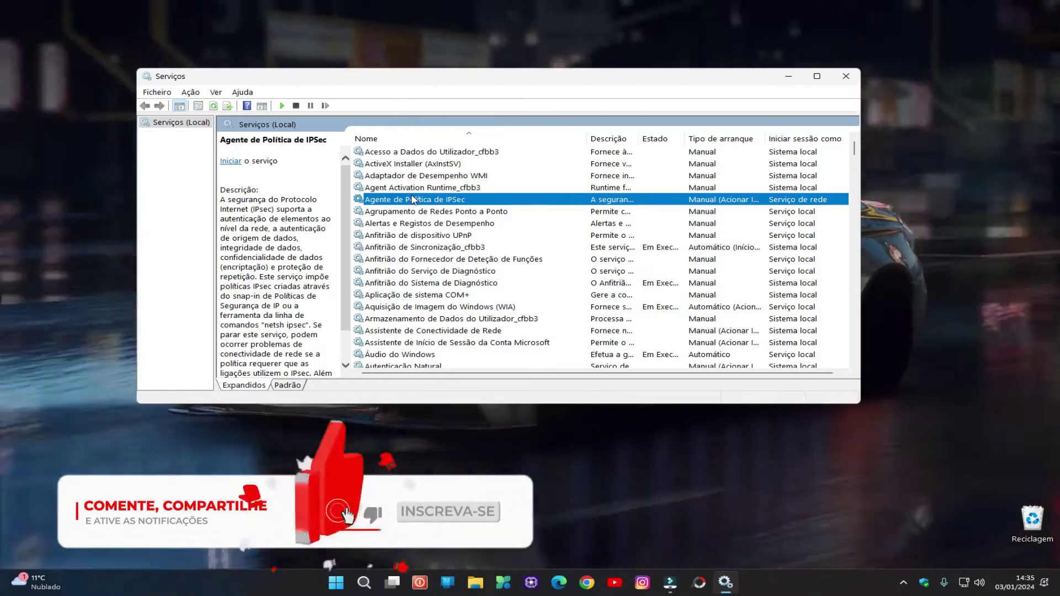
pyautogui.press('o')
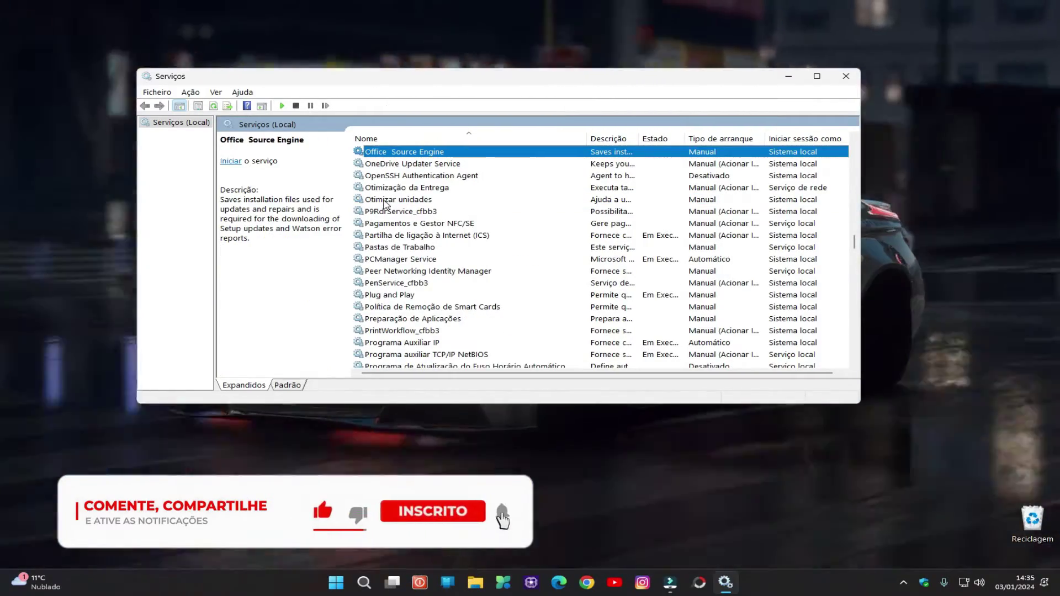
pyautogui.doubleClick(385, 200)
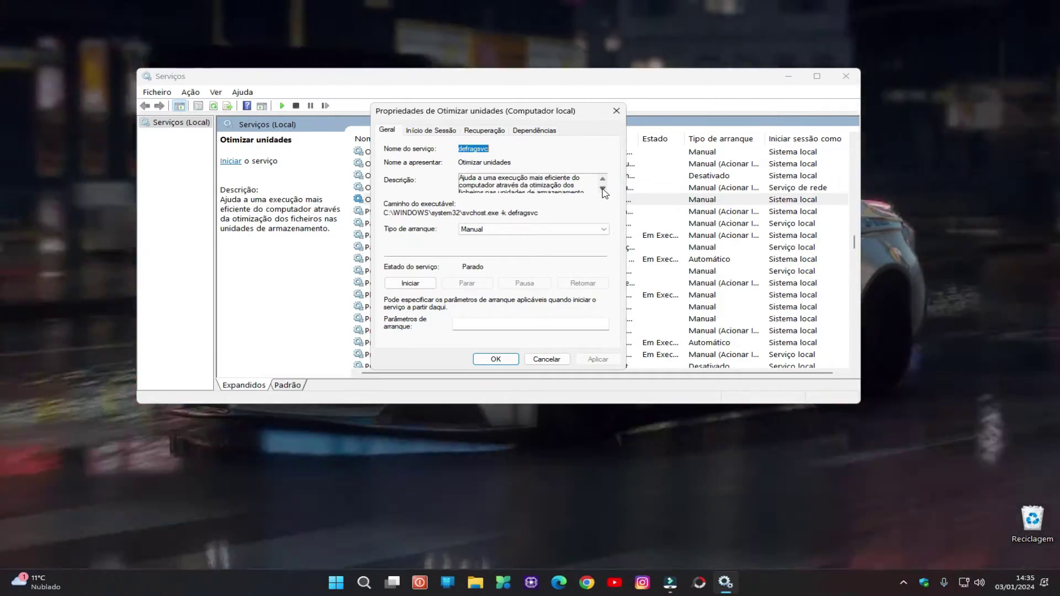
# Step: Set the startup type of the Otimizar unidades service to Automático, apply the change and close the services console
pyautogui.click(602, 189)
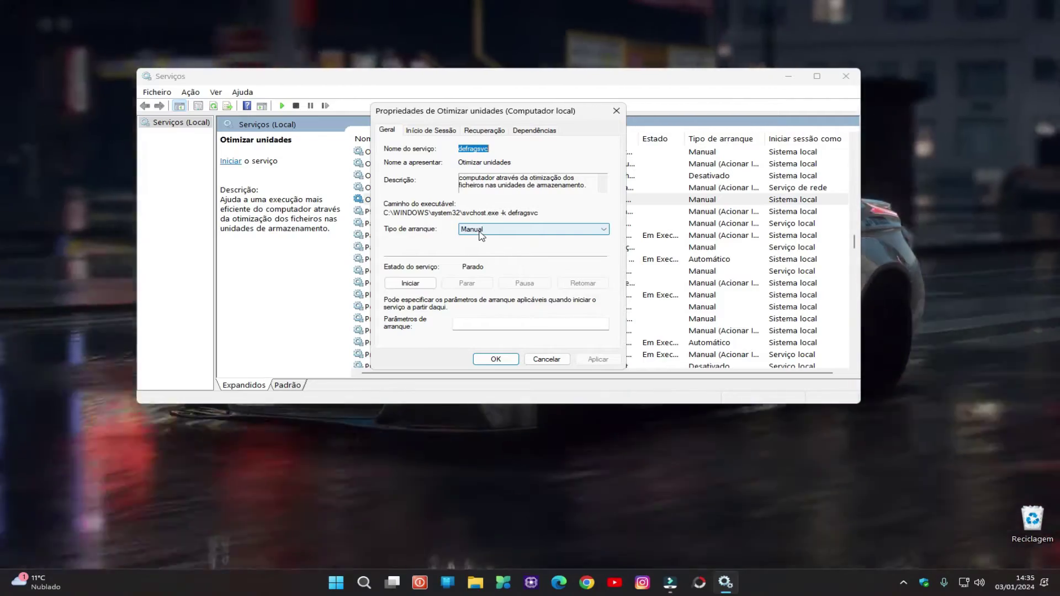
pyautogui.click(481, 234)
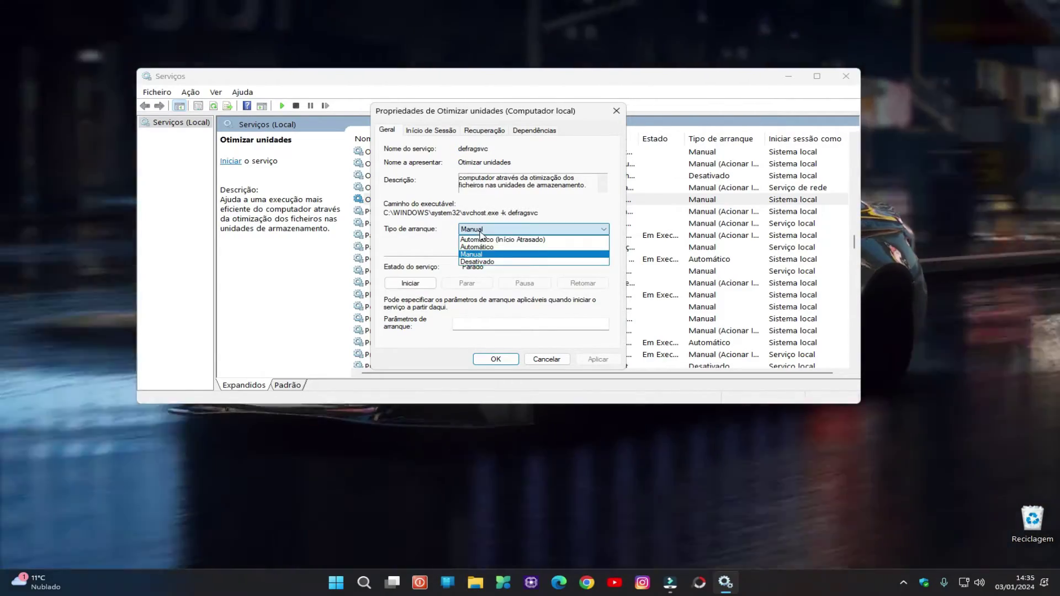
pyautogui.click(491, 248)
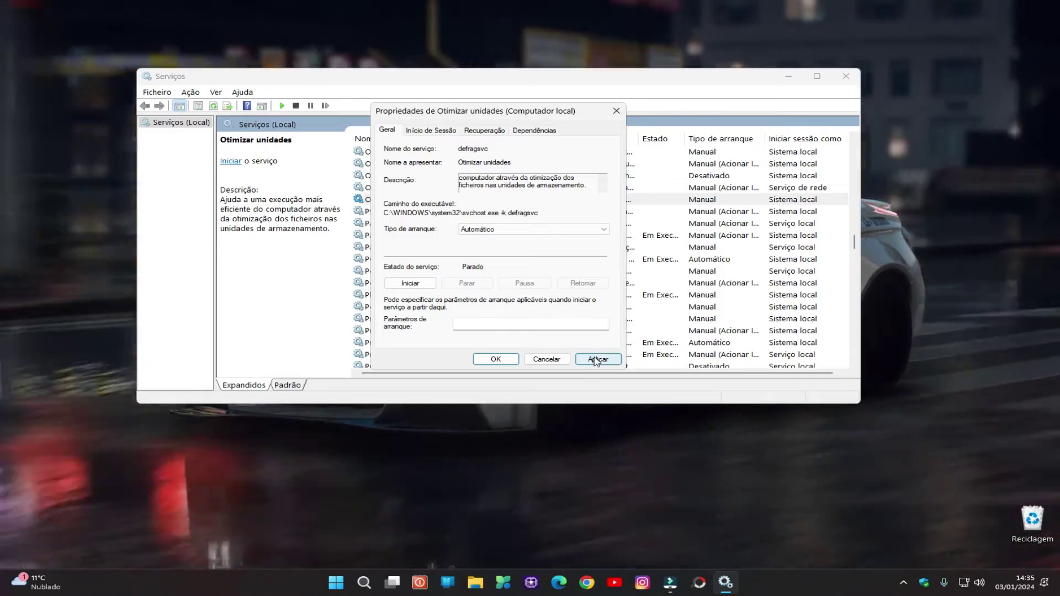
pyautogui.click(597, 360)
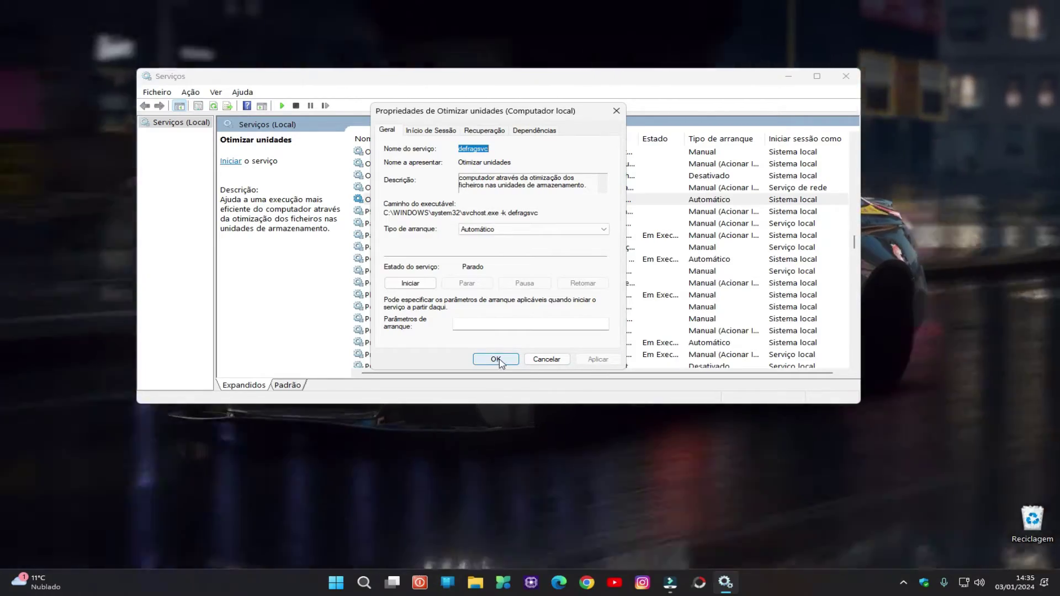
pyautogui.click(496, 360)
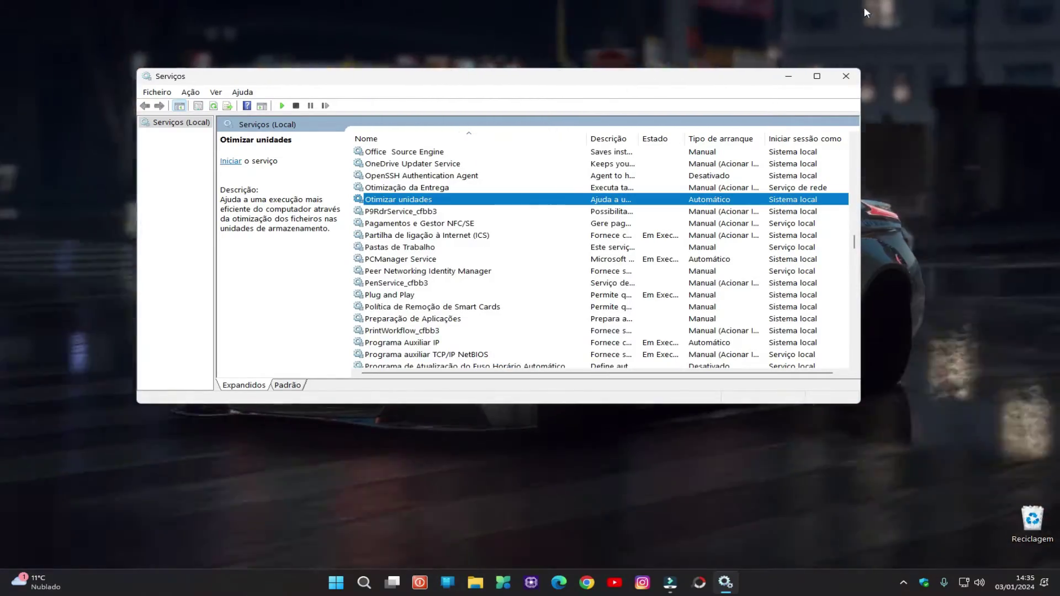
pyautogui.click(857, 78)
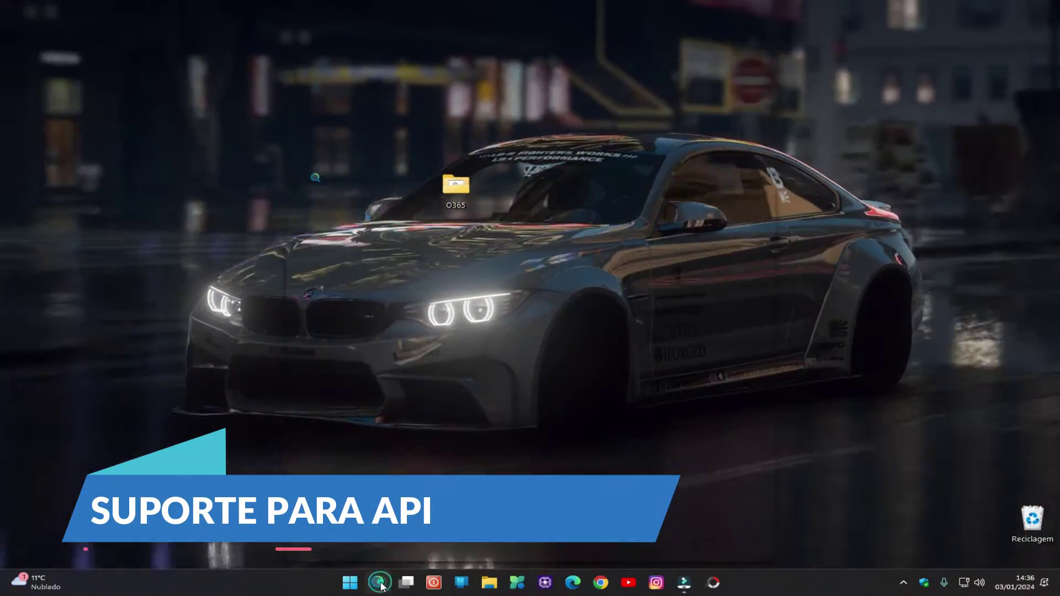
# Step: Open Painel de Controlo and go to the list of installed programs for uninstalling or changing
pyautogui.click(379, 584)
pyautogui.write('paine')
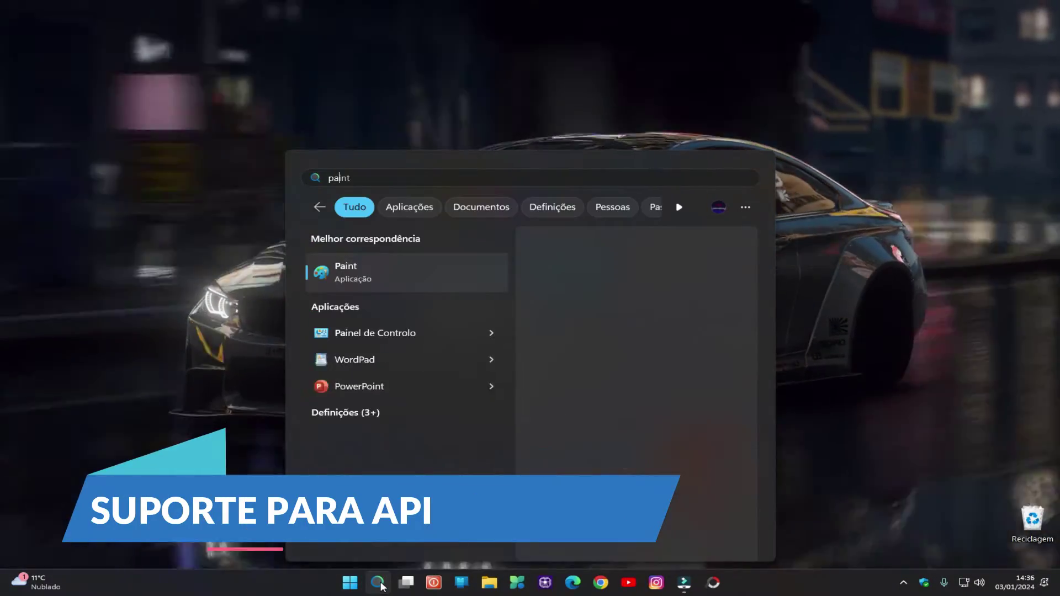
pyautogui.write('l de Controlo')
pyautogui.press('Return')
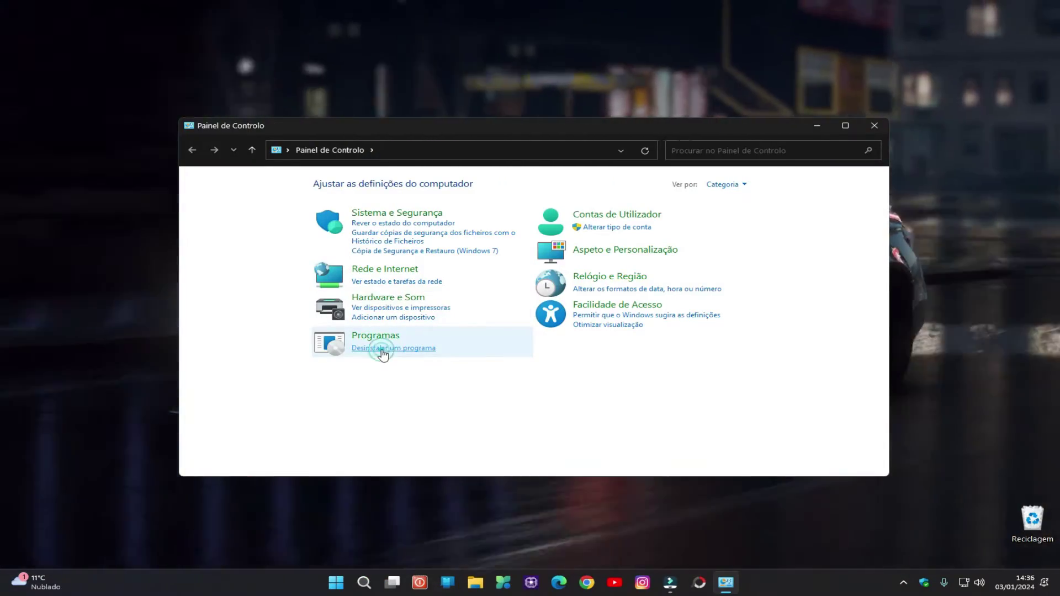
pyautogui.click(383, 349)
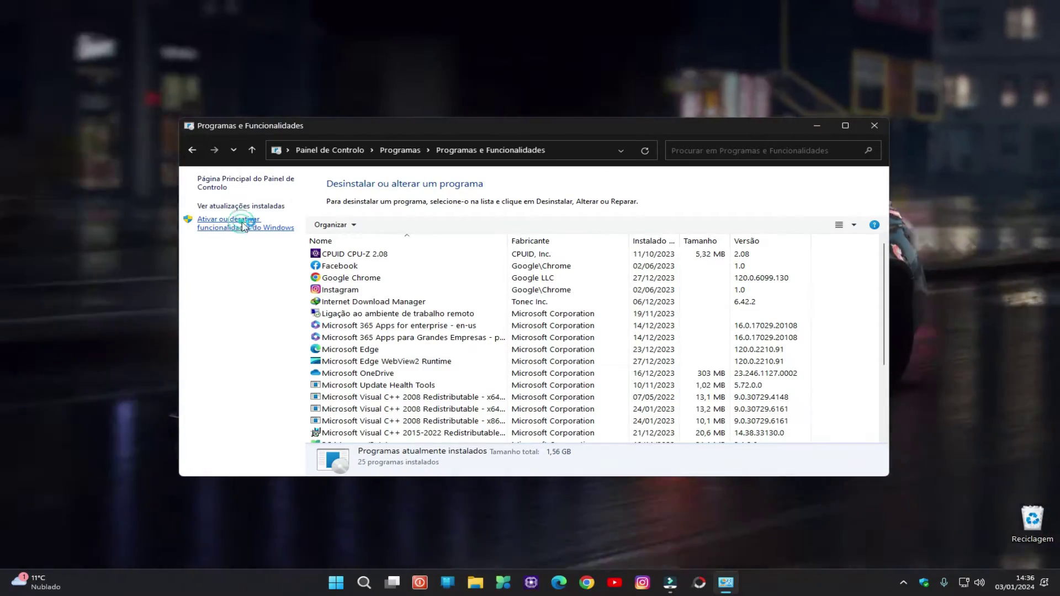
# Step: Turn off the Windows feature Suporte para API de Compressão de Diferencial Remota, apply the change and close Programas e Funcionalidades
pyautogui.click(243, 225)
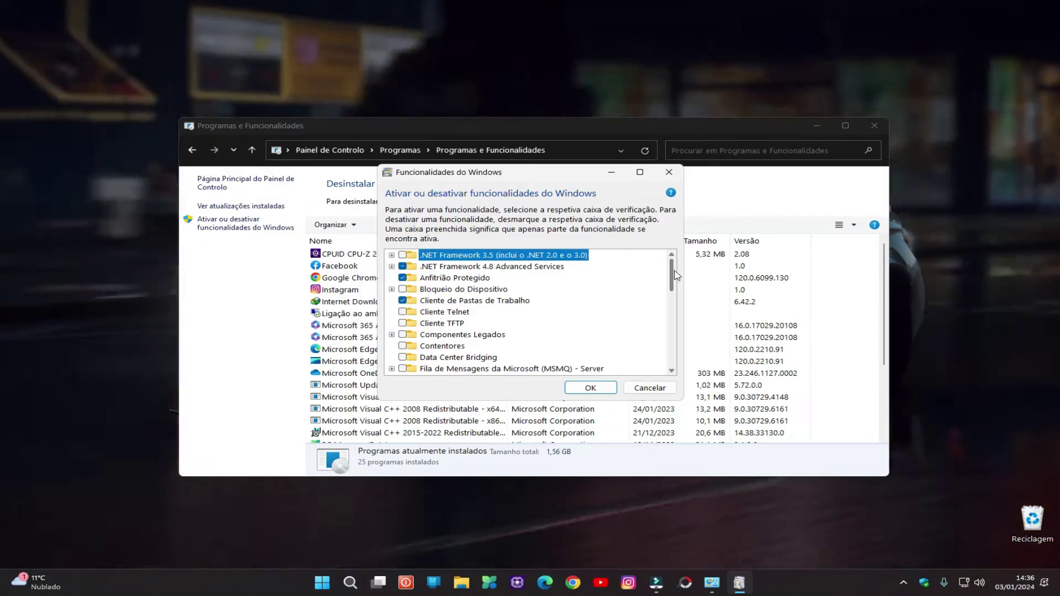
pyautogui.scroll(-10, 662, 373)
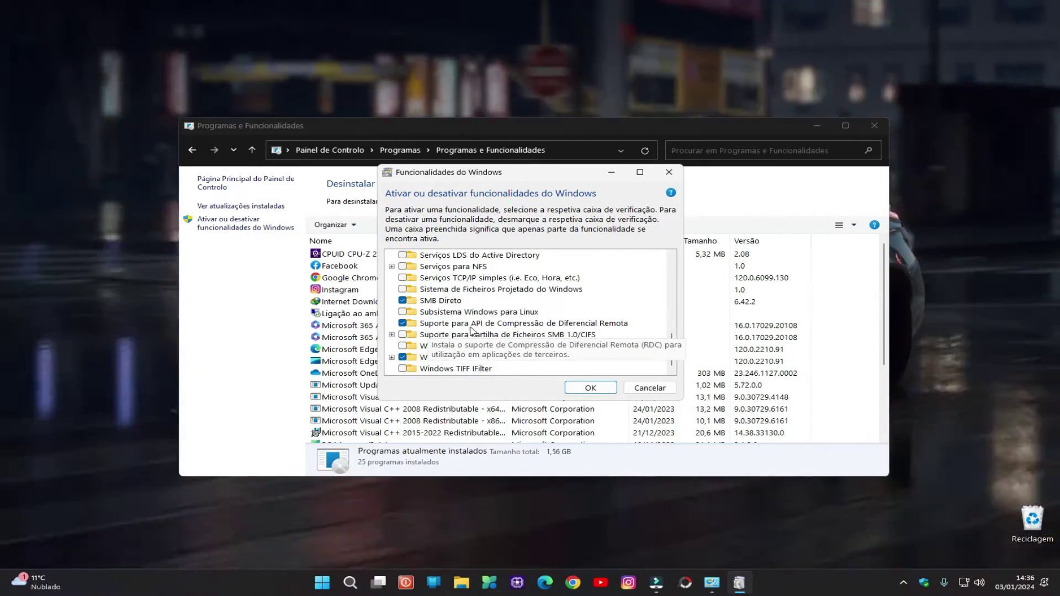
pyautogui.click(403, 324)
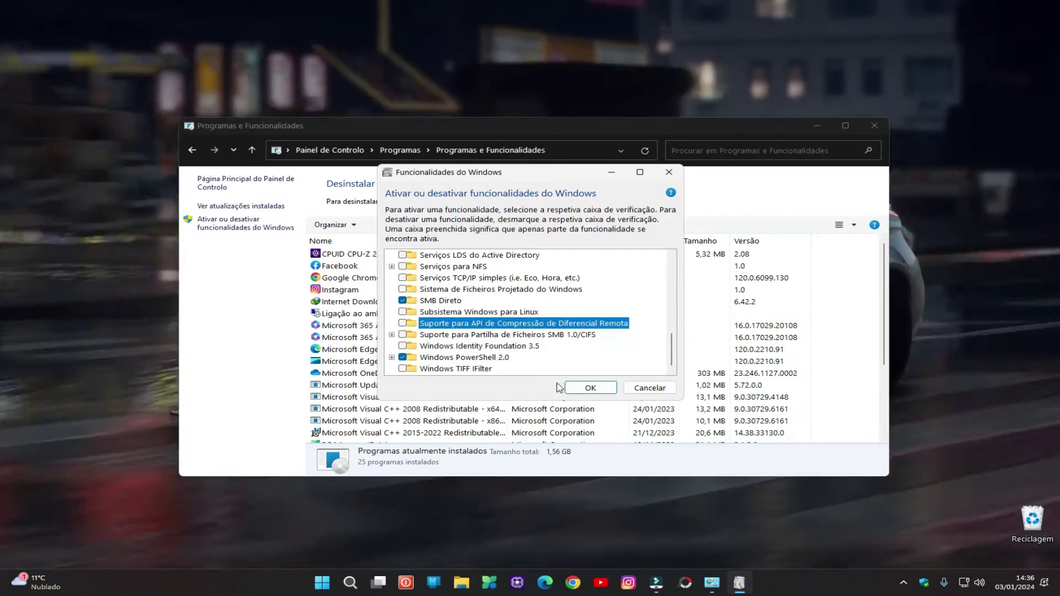
pyautogui.click(603, 391)
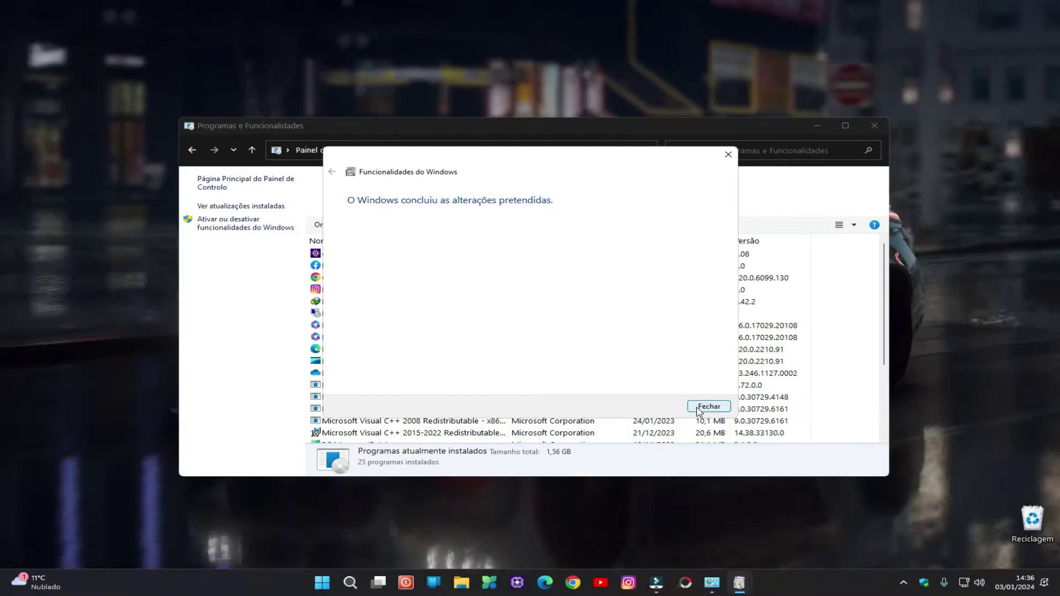
pyautogui.click(708, 407)
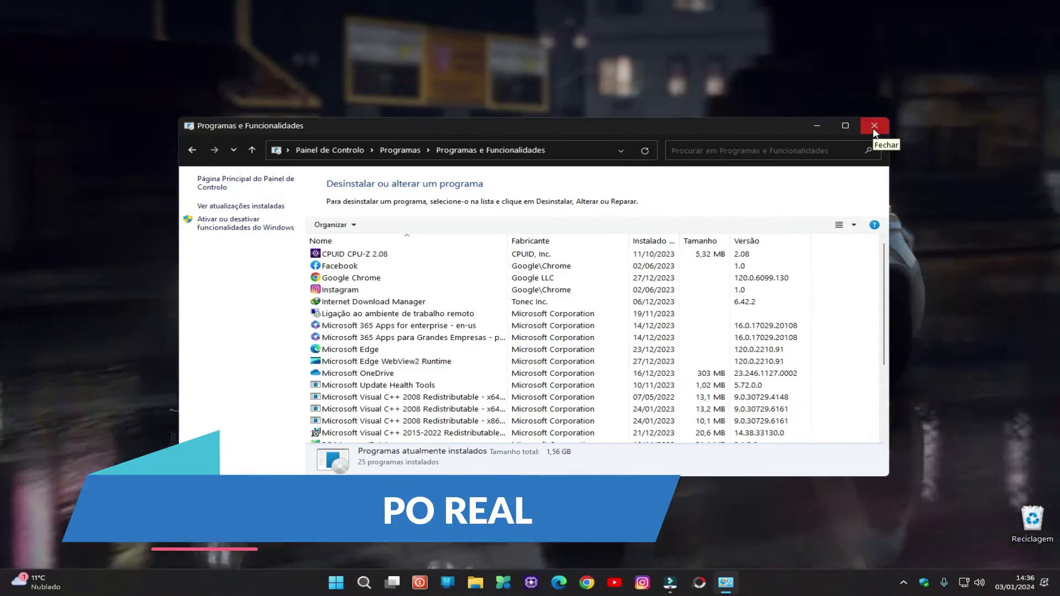
pyautogui.click(874, 127)
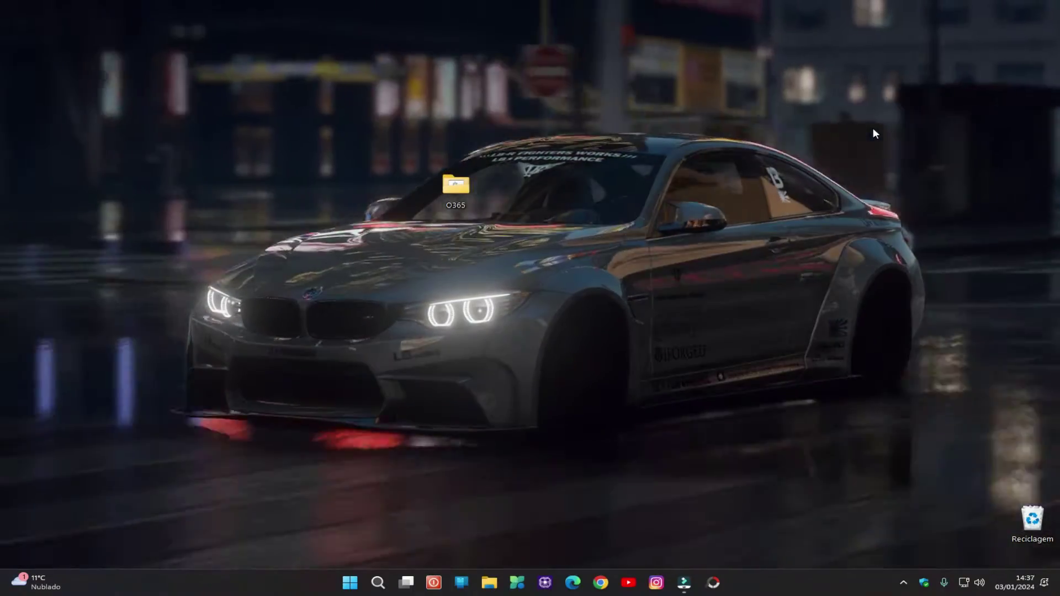
# Step: Set the priority of the explorer.exe process to Tempo real in Gestor de Tarefas and close it
pyautogui.hotkey('ctrl', 'shift', 'Escape')
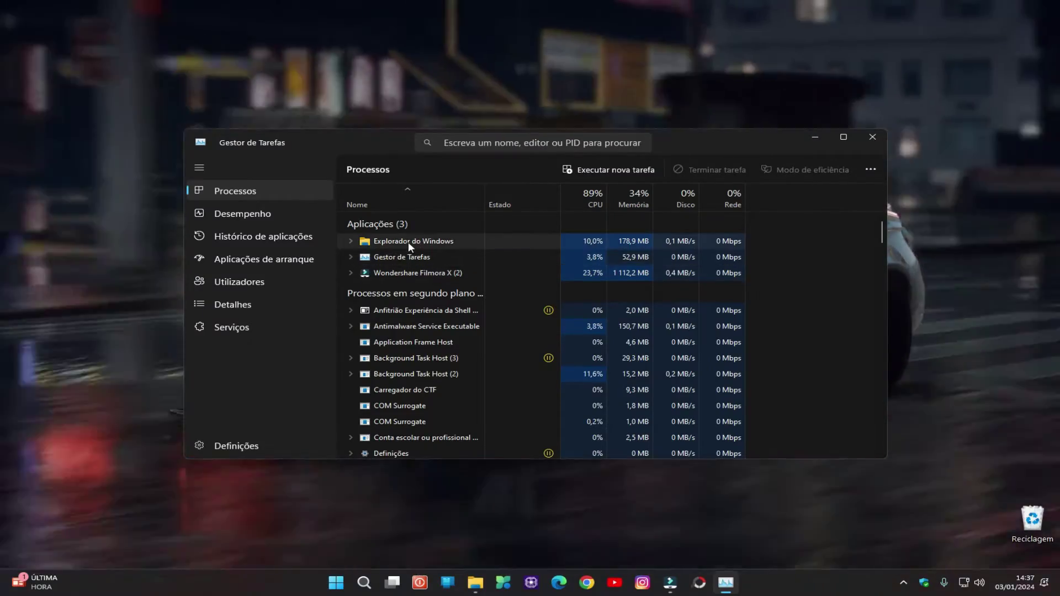
pyautogui.rightClick(412, 238)
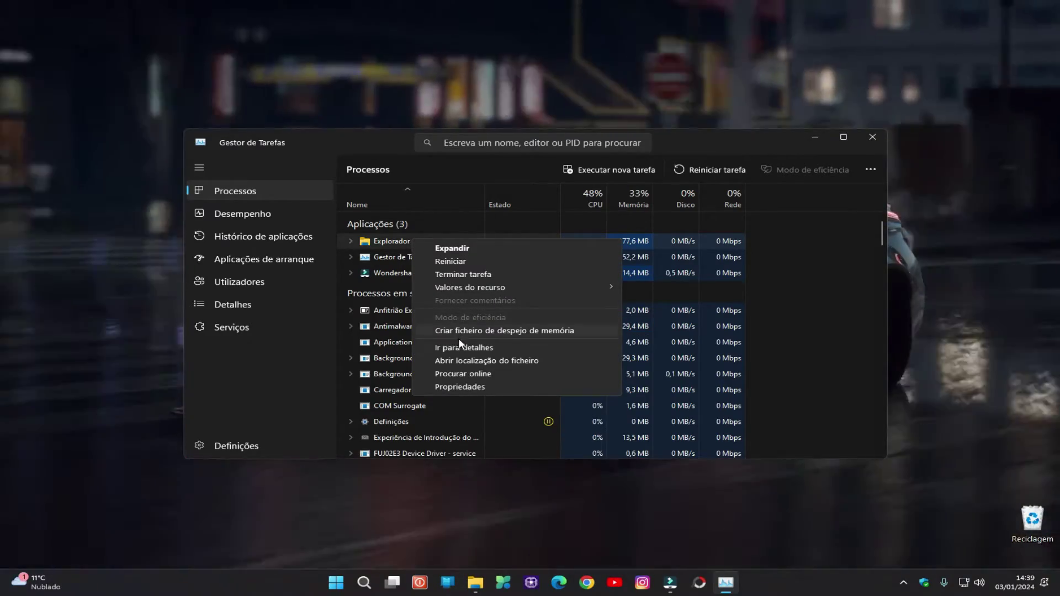
pyautogui.click(459, 347)
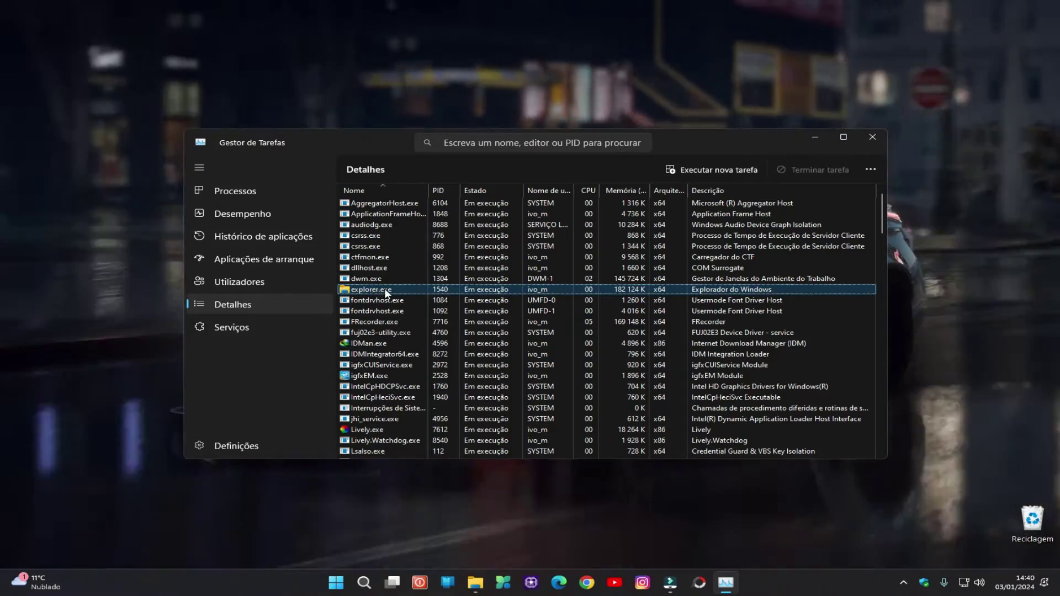
pyautogui.rightClick(387, 293)
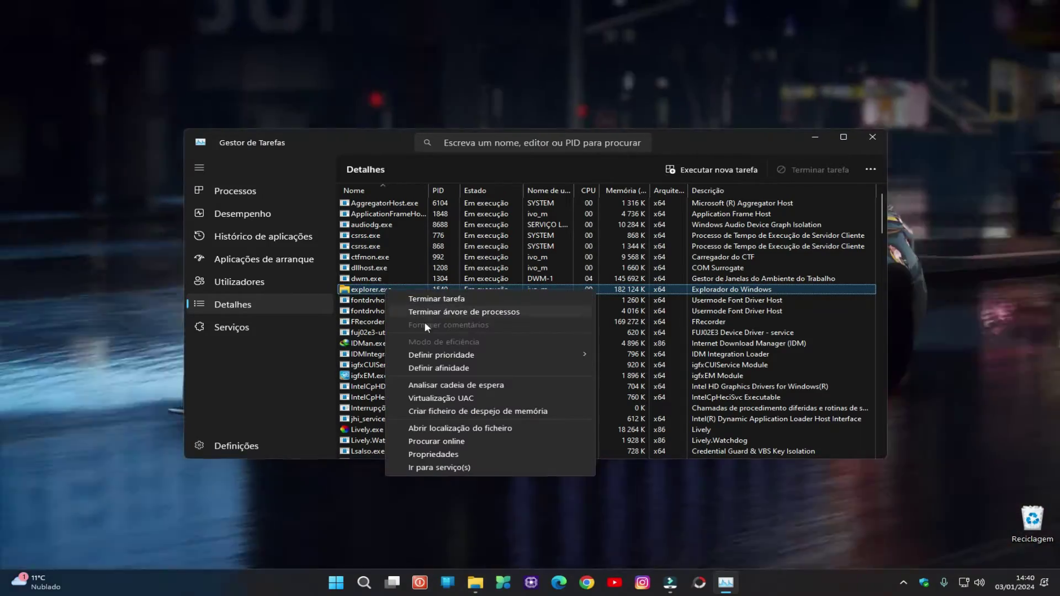
pyautogui.moveTo(424, 358)
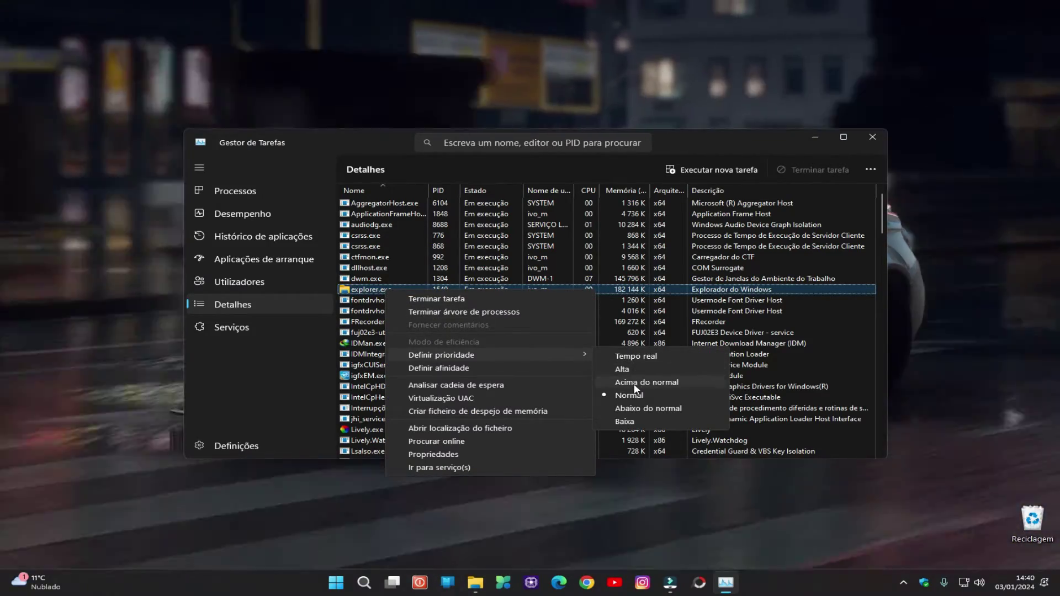
pyautogui.click(644, 356)
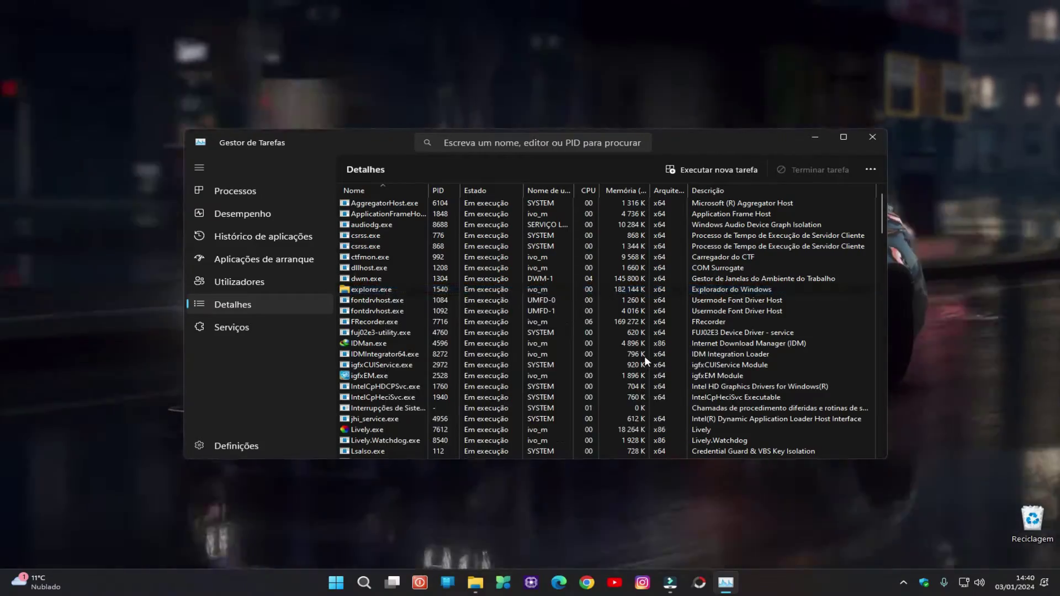
pyautogui.click(456, 330)
pyautogui.click(873, 137)
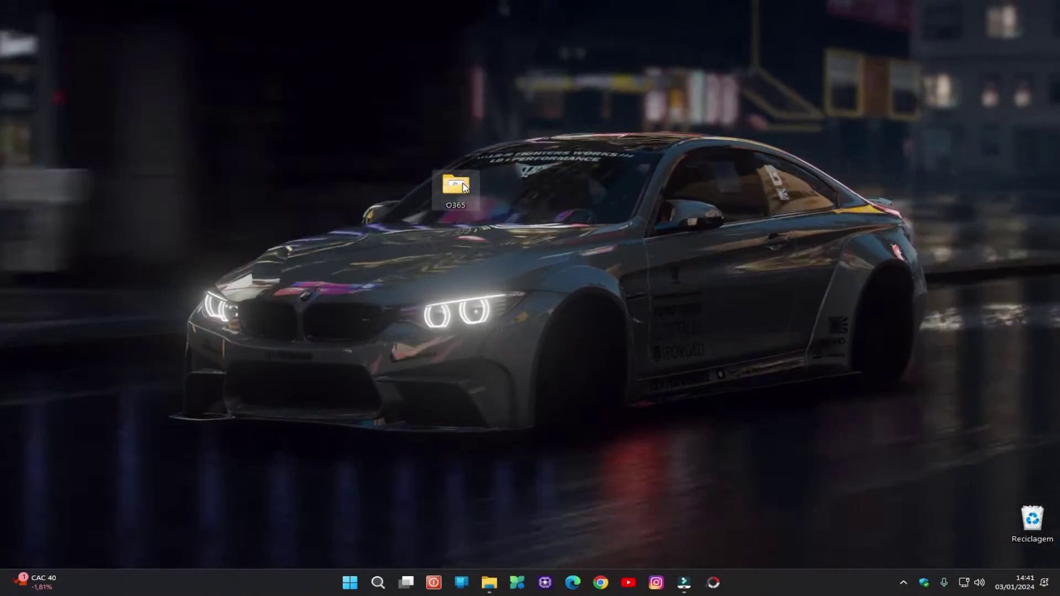
# Step: Send the O365 folder from the desktop to the USB drive
pyautogui.rightClick(462, 187)
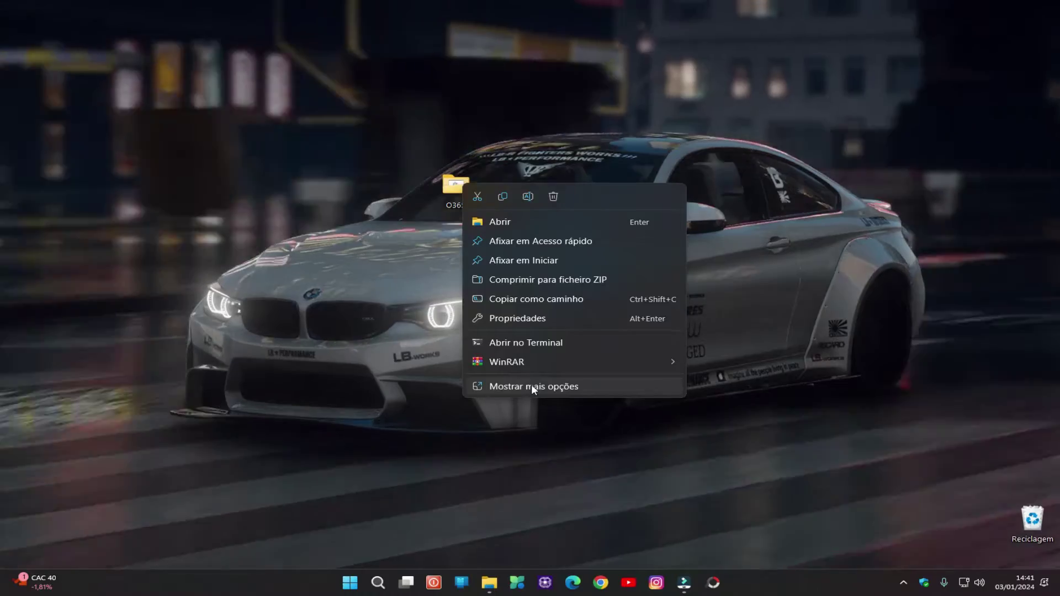
pyautogui.click(531, 385)
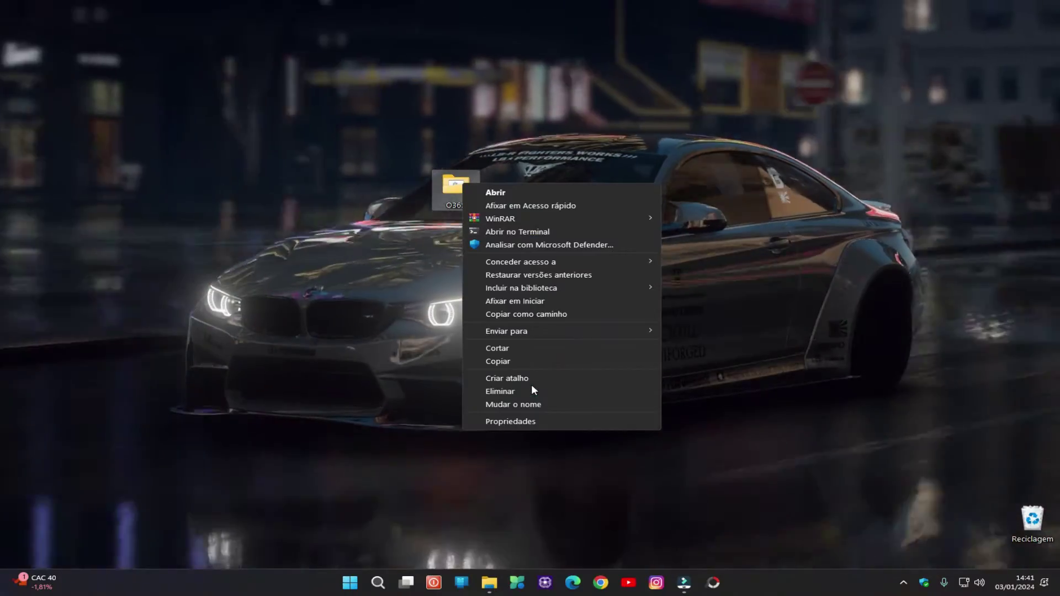
pyautogui.moveTo(547, 330)
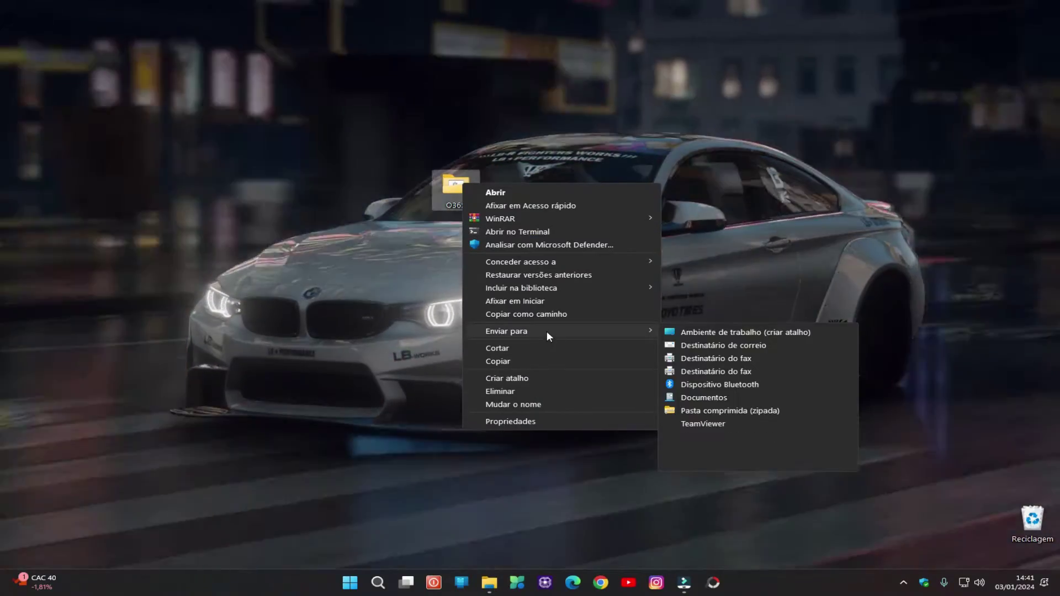
pyautogui.click(699, 464)
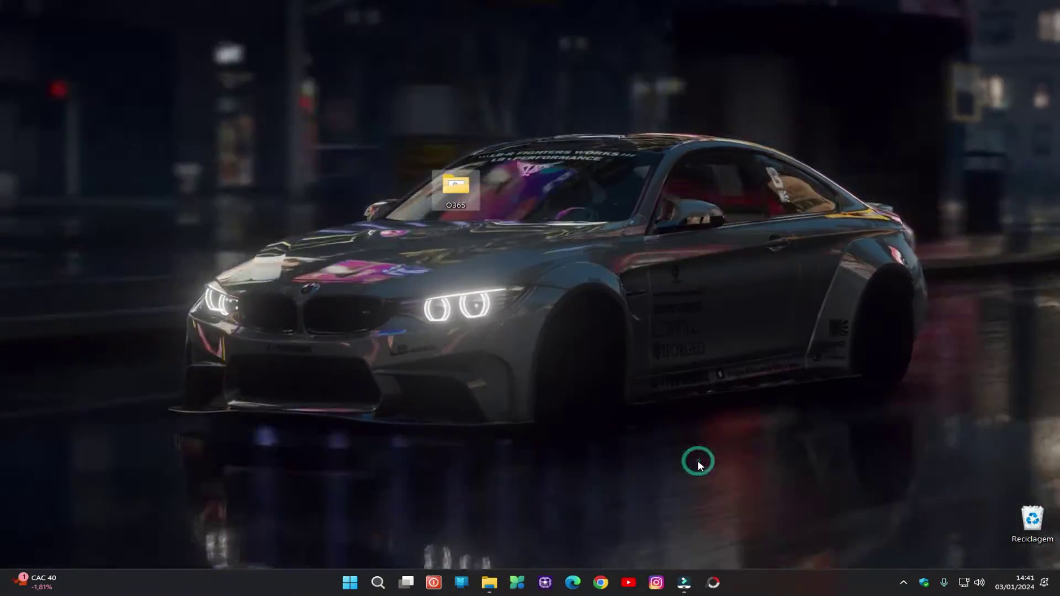